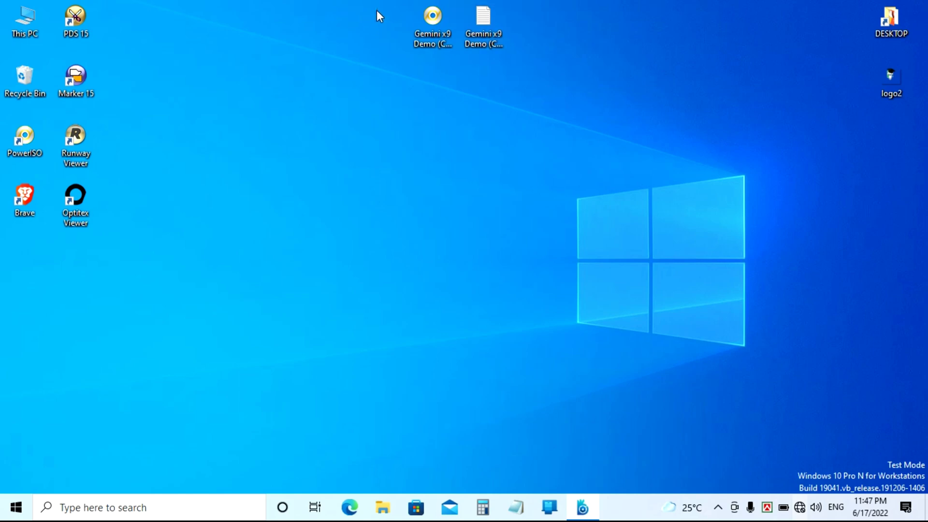
Step: Put the Gemini x9 Demo disc image icon back in the desktop's top row
left_click_drag(419, 20, 387, 110)
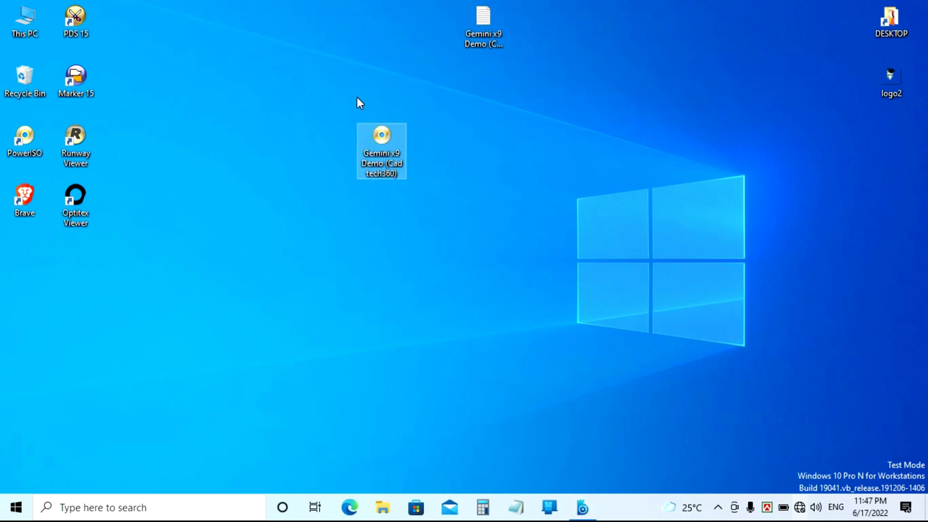
left_click_drag(364, 135, 386, 34)
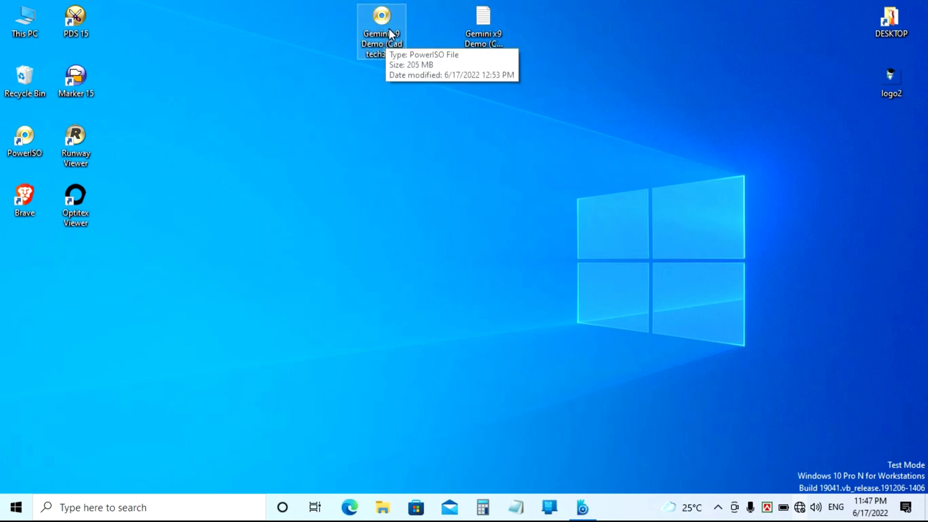
left_click_drag(393, 30, 424, 25)
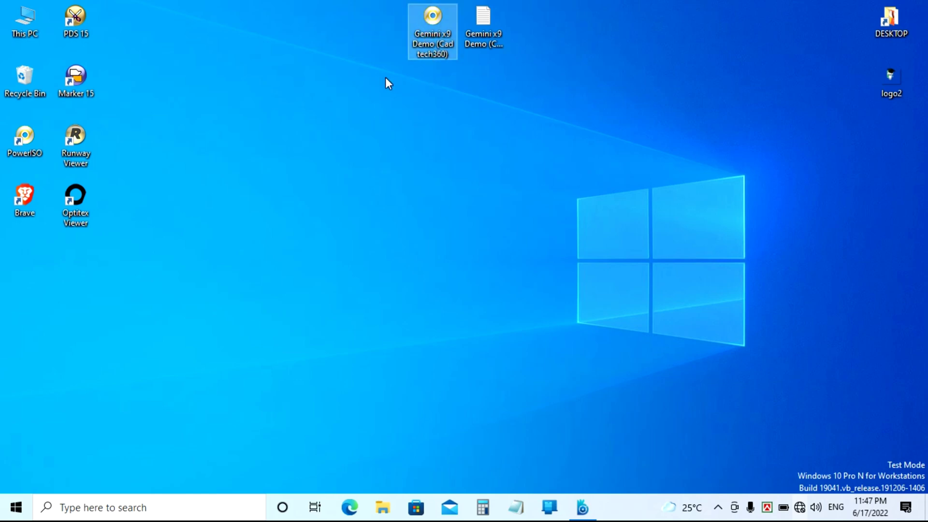
left_click(264, 11)
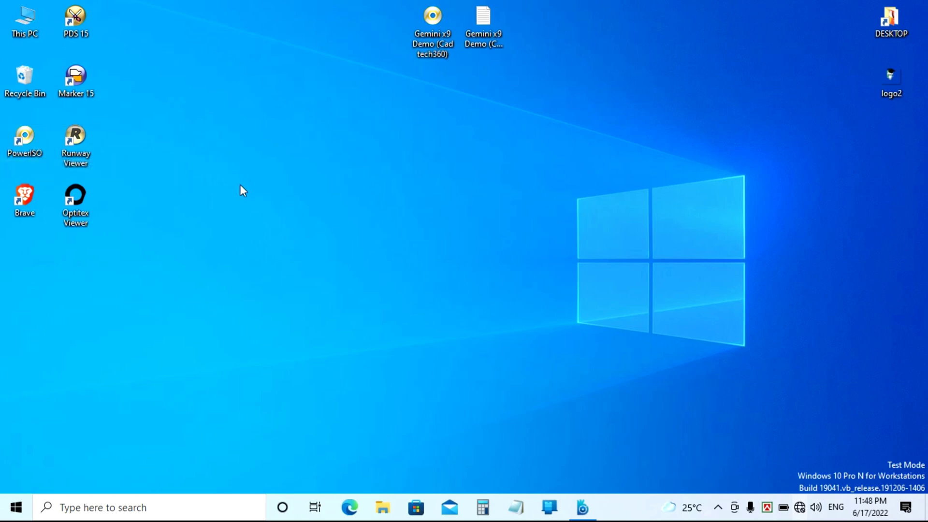
Step: Extract the Gemini x9 Demo disc image here and open its password text file
right_click(433, 23)
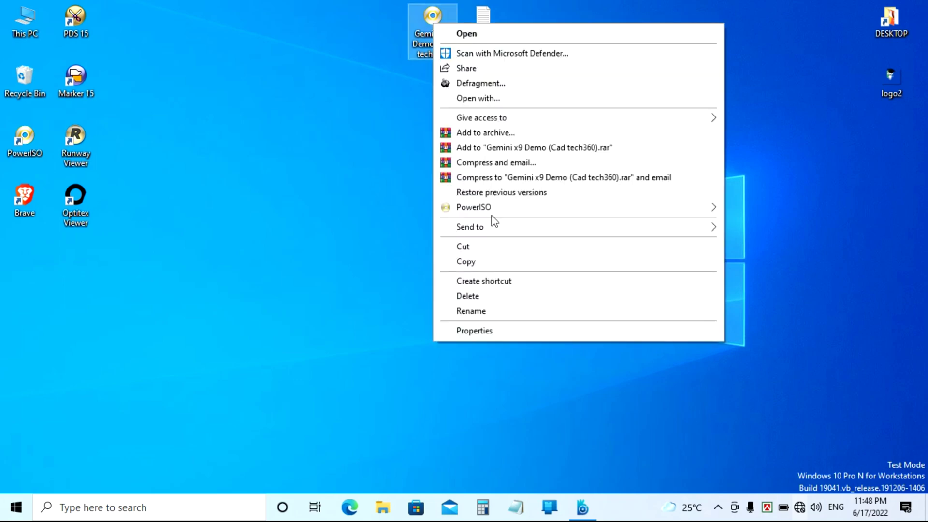
mouse_move(474, 207)
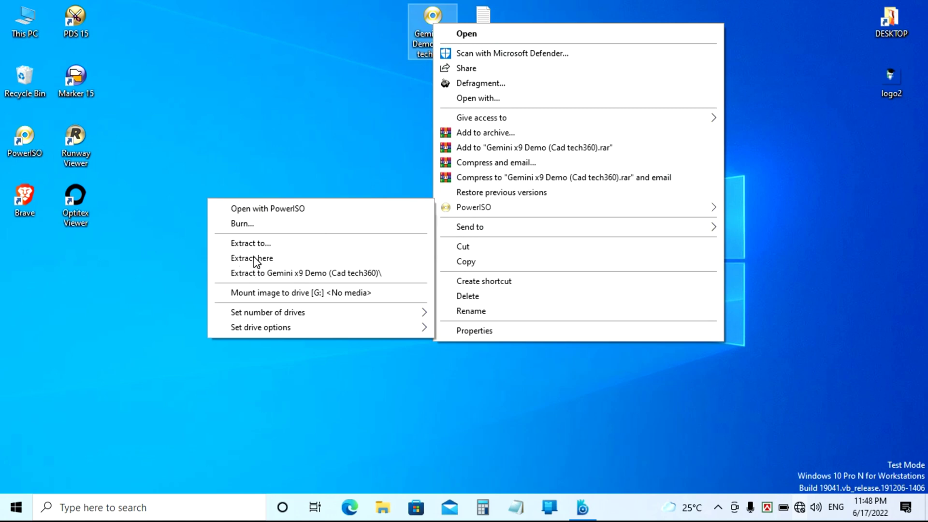
left_click(254, 260)
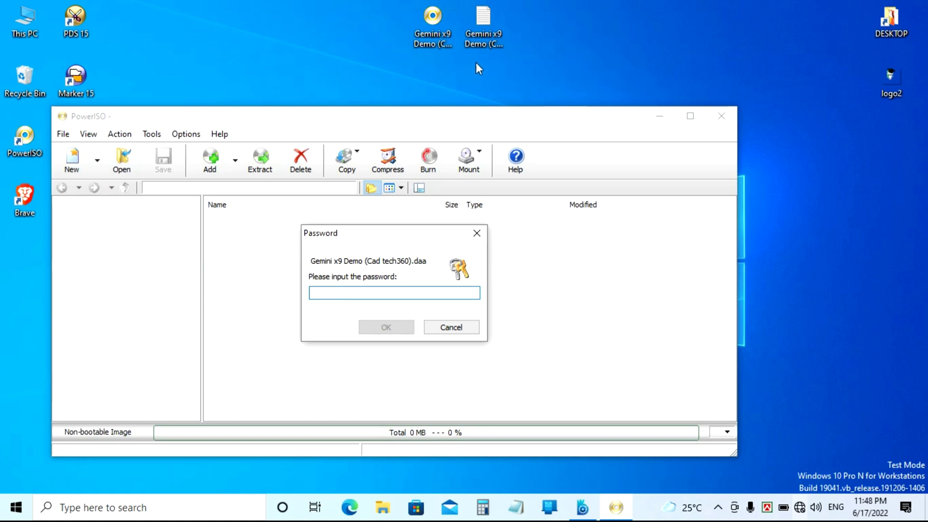
left_click(477, 27)
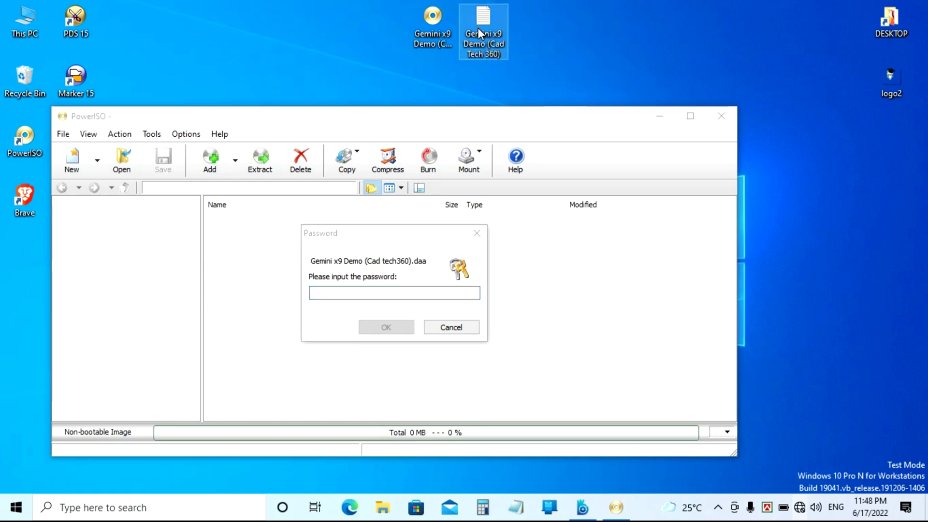
double_click(478, 28)
Step: Select and copy the password from the text file
left_click(194, 199)
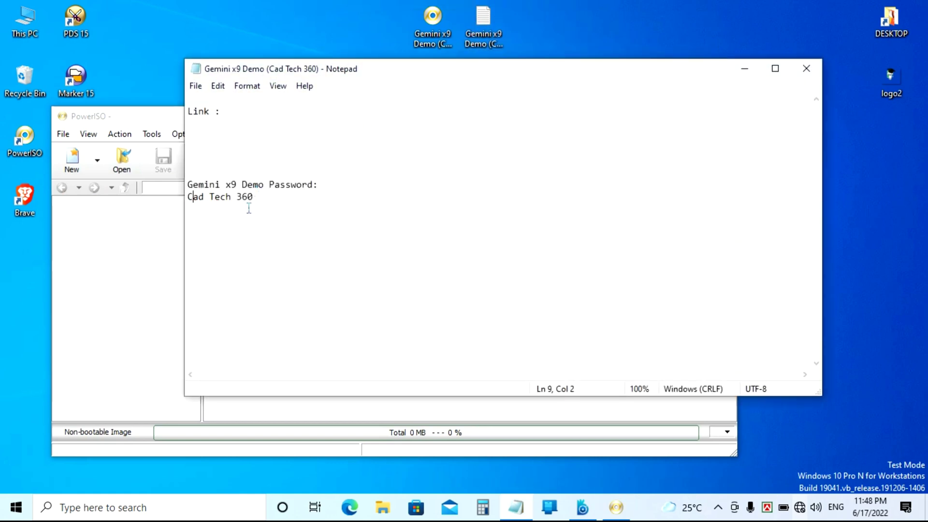
left_click_drag(253, 198, 187, 198)
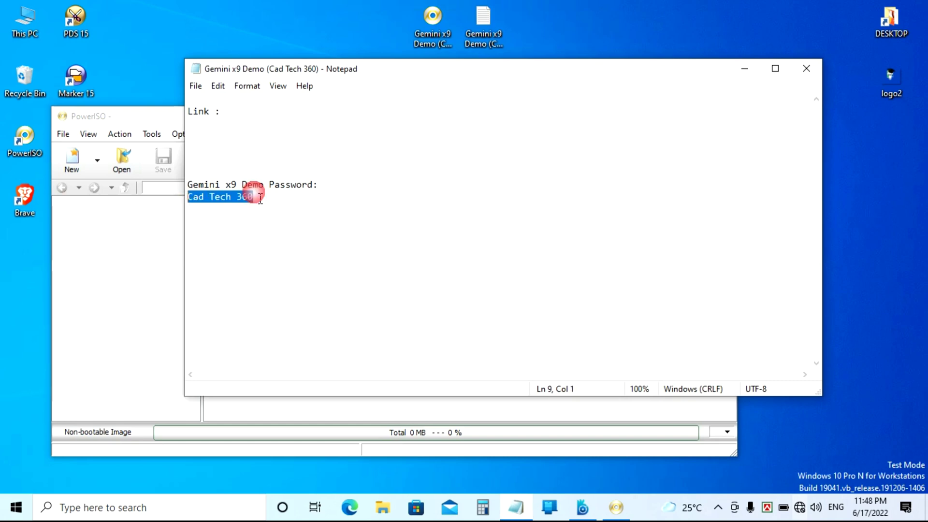
left_click(263, 201)
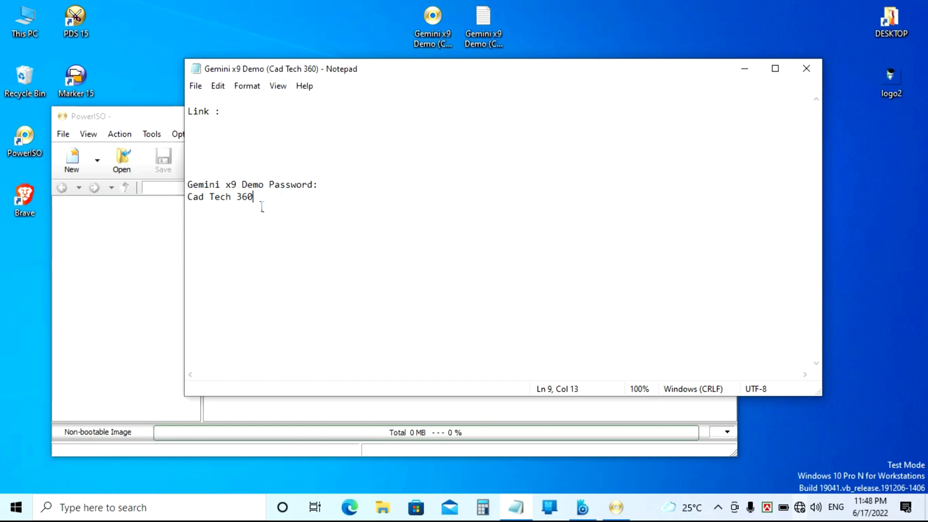
left_click_drag(261, 207, 196, 203)
right_click(198, 203)
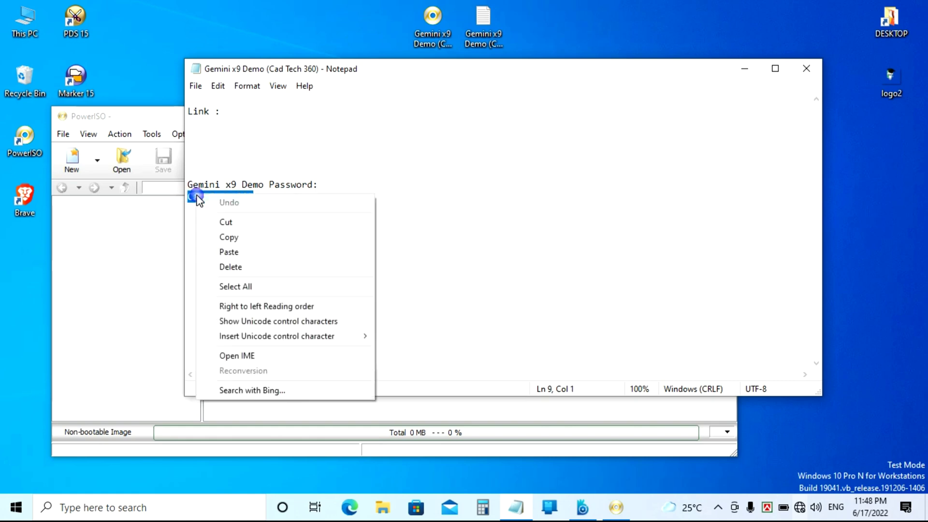
left_click(232, 237)
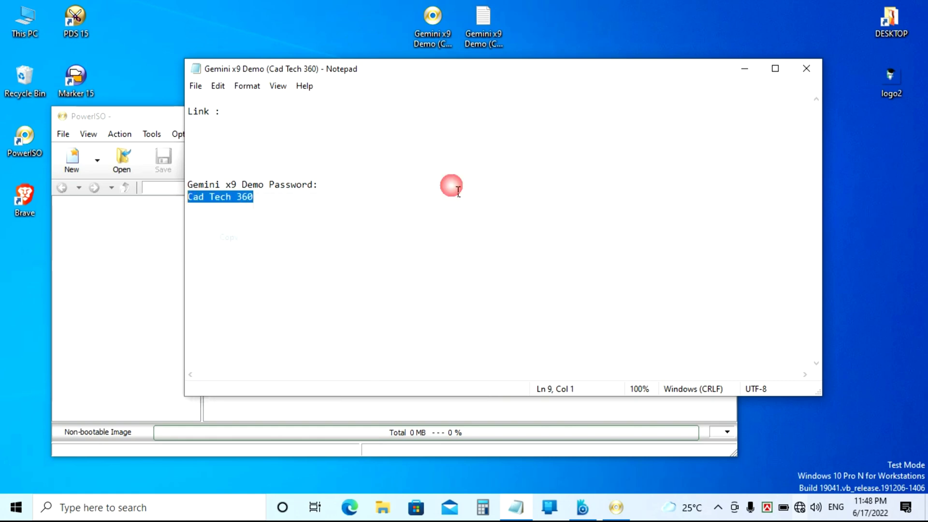
Step: Paste the password into the extraction Password dialog and confirm it
left_click(807, 68)
right_click(331, 294)
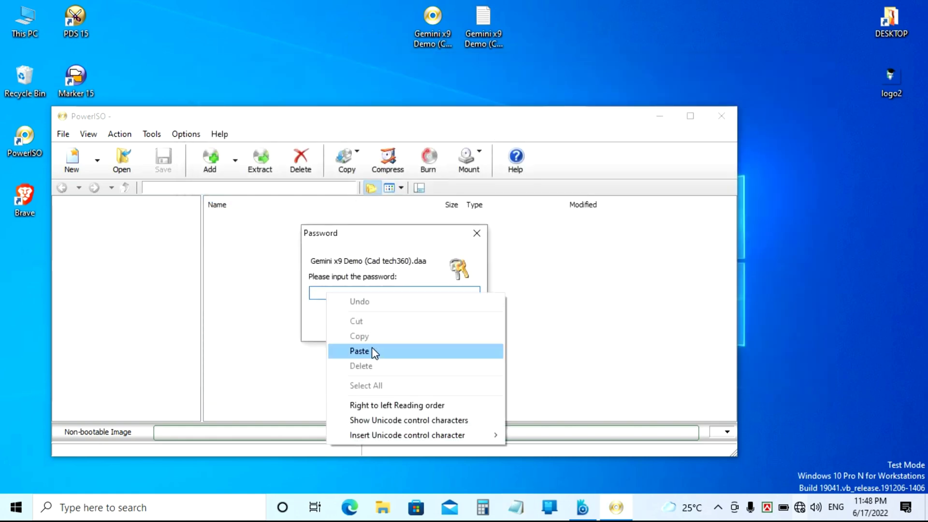
left_click(373, 351)
left_click(393, 329)
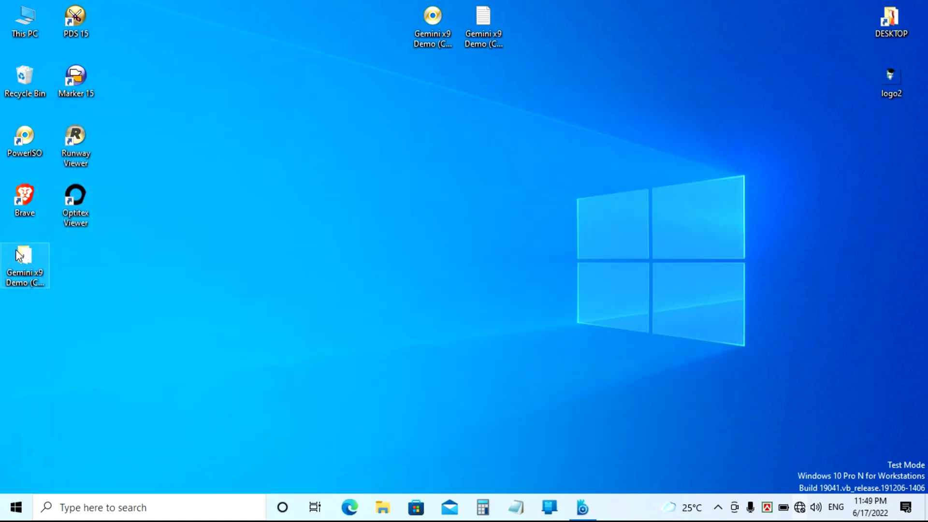
Step: Refresh the desktop and open the extracted Gemini x9 Demo (Cad tech360) folder
left_click_drag(19, 255, 301, 132)
left_click(269, 96)
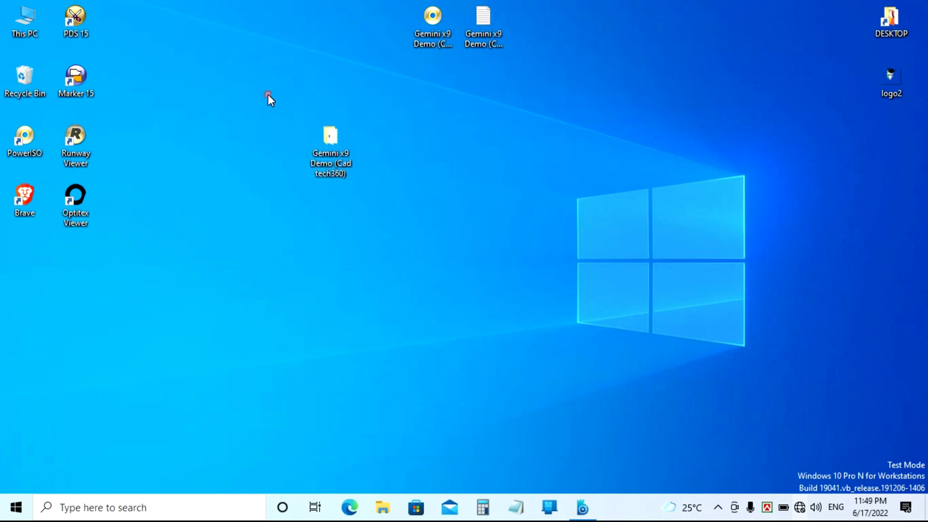
right_click(265, 65)
left_click(293, 105)
double_click(332, 150)
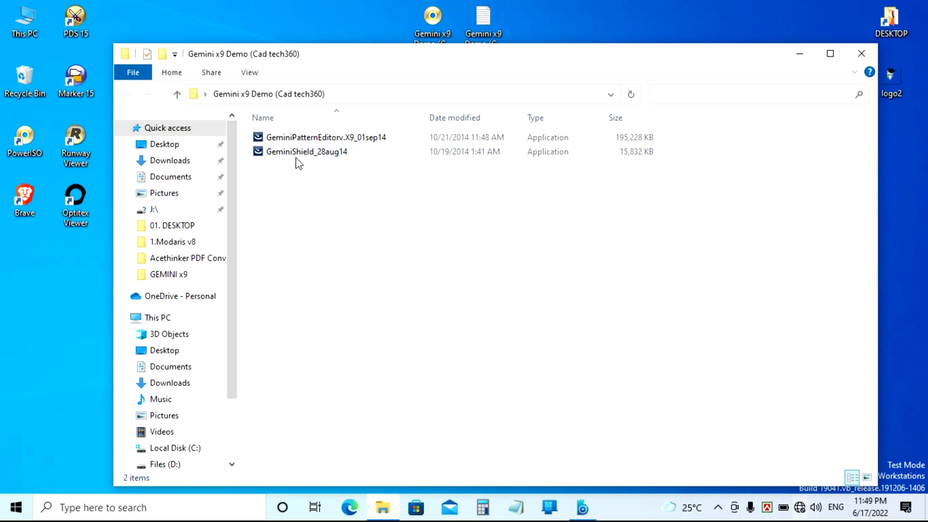
Step: Select the GeminiPatternEditorv.X9_01sep14 installer and show its context menu
left_click_drag(292, 179, 296, 140)
left_click(312, 177)
left_click(291, 138)
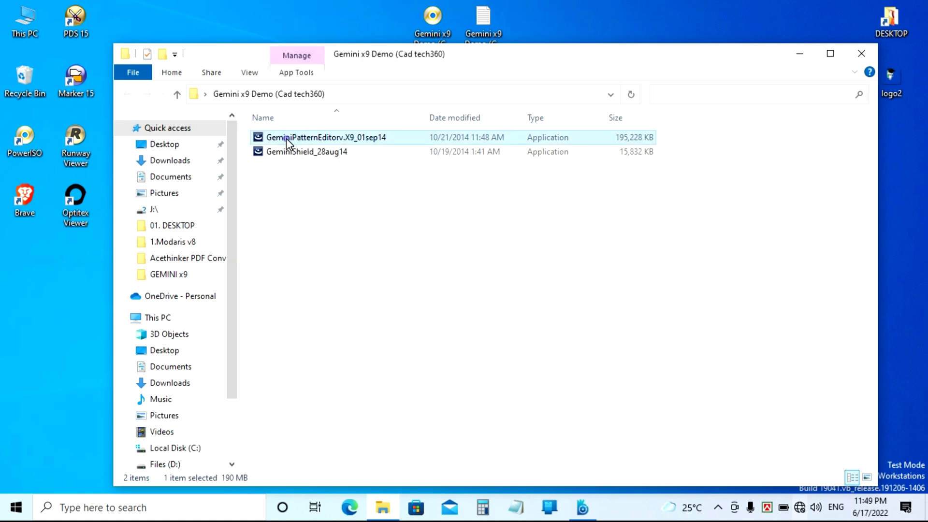
right_click(286, 138)
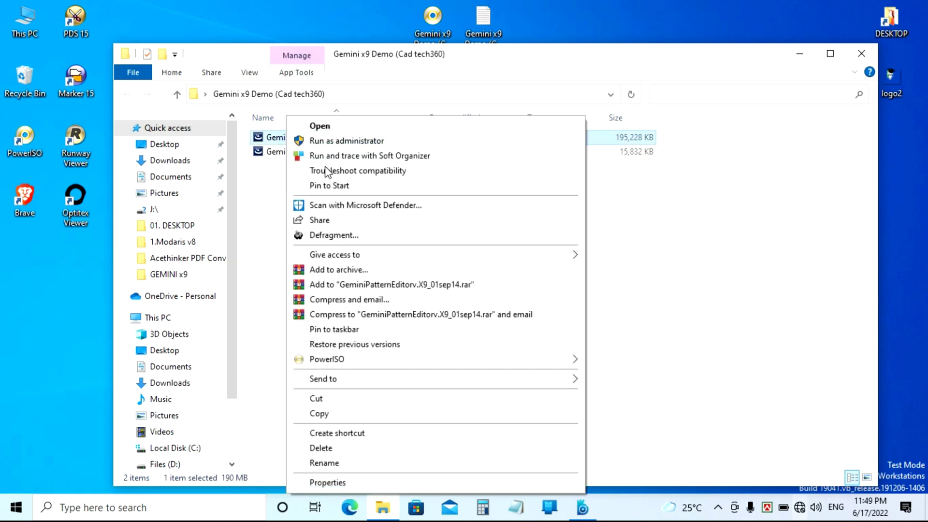
Step: Run the Pattern Editor installer, pass the welcome page, and accept the licence terms
left_click(315, 131)
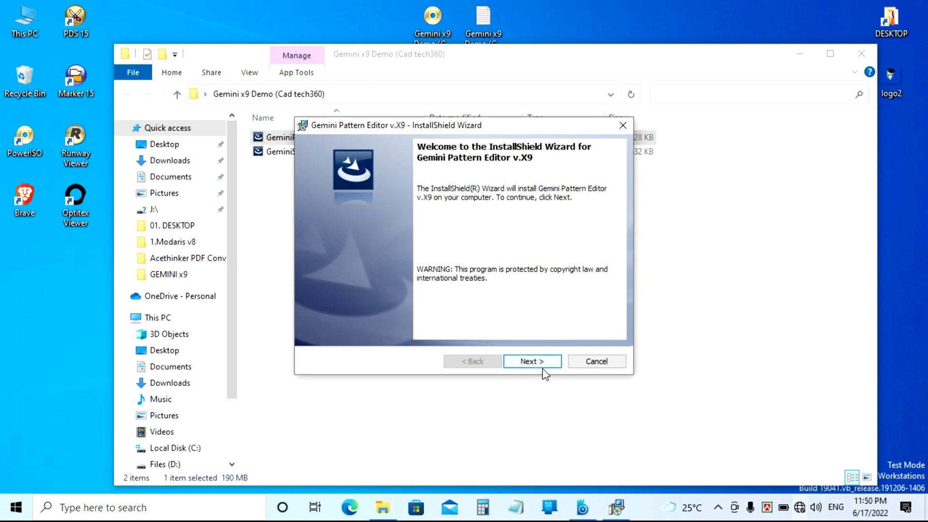
left_click(535, 363)
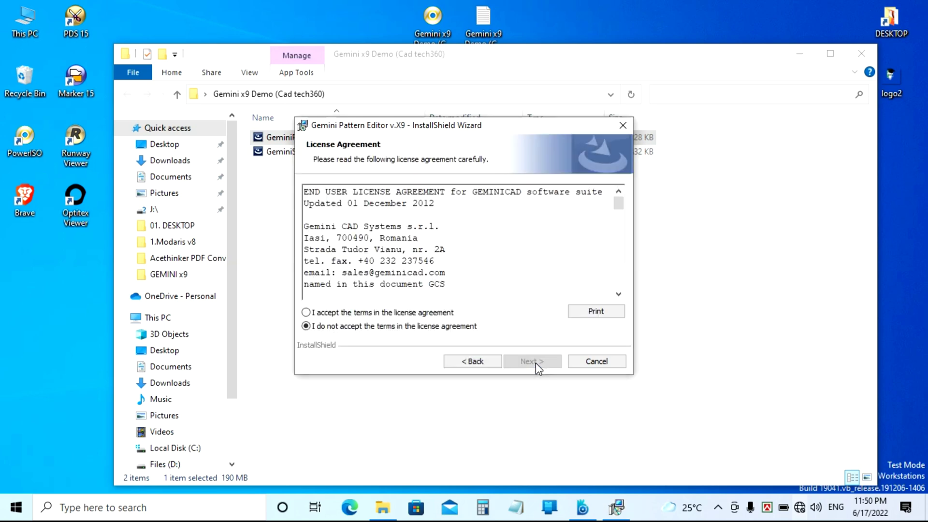
left_click(411, 313)
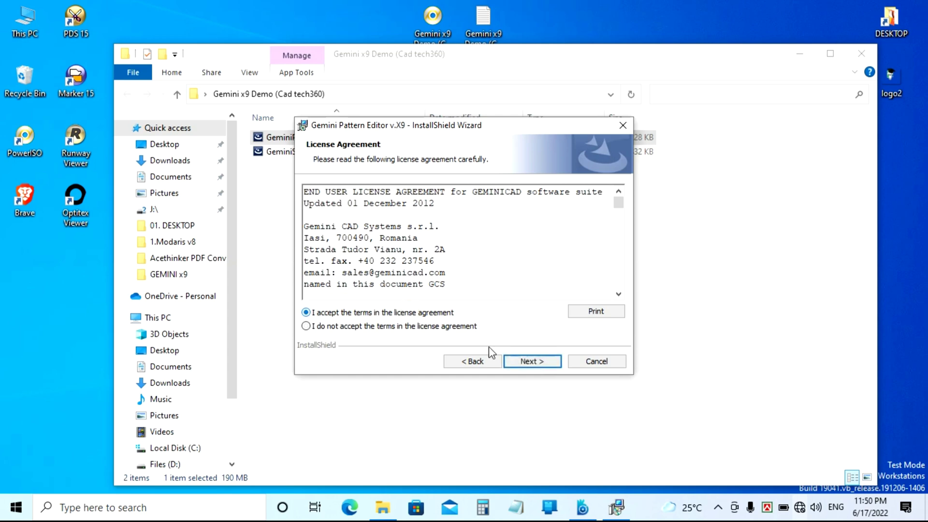
left_click(533, 366)
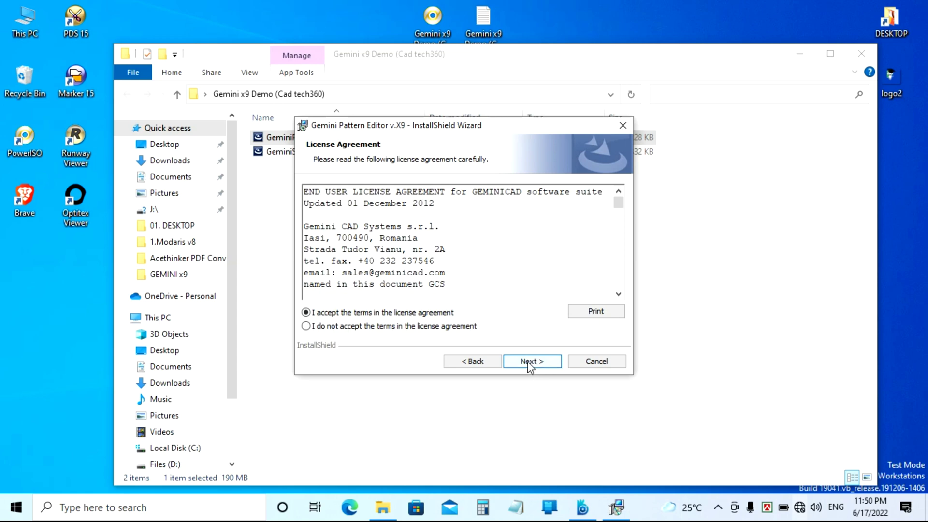
left_click(528, 363)
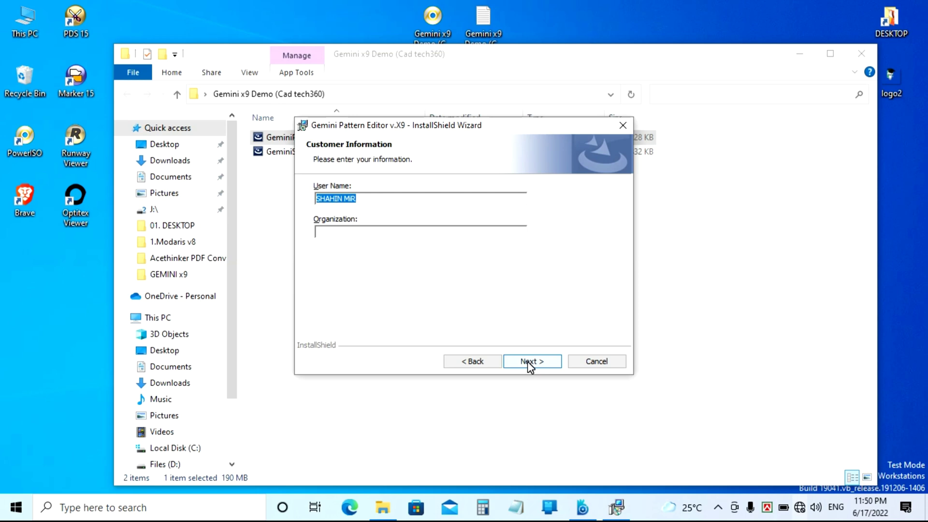
Step: Enter user name 'Home-W' and organization 'HomeW', keep the default folder, and install
key("BackSpace")
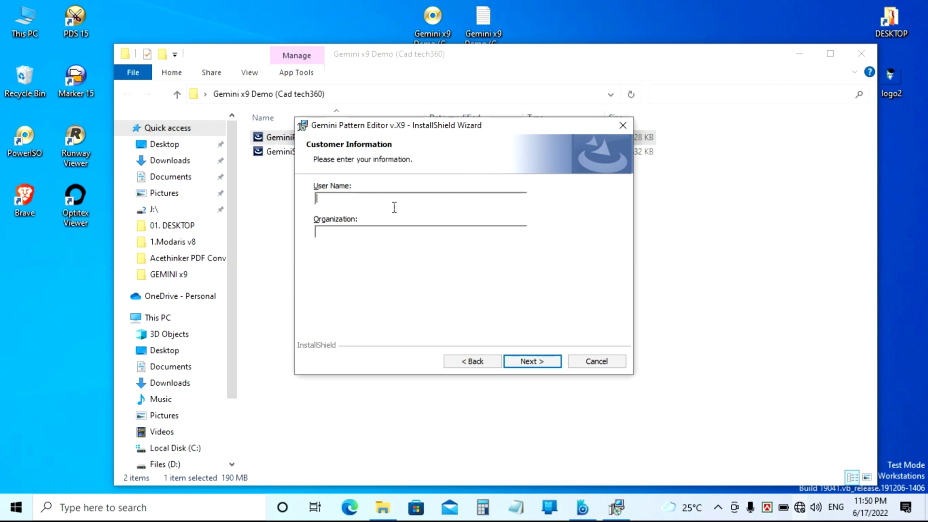
type("Home-")
type("Work")
left_click(353, 234)
type("Home")
type("W")
left_click(542, 361)
left_click(543, 362)
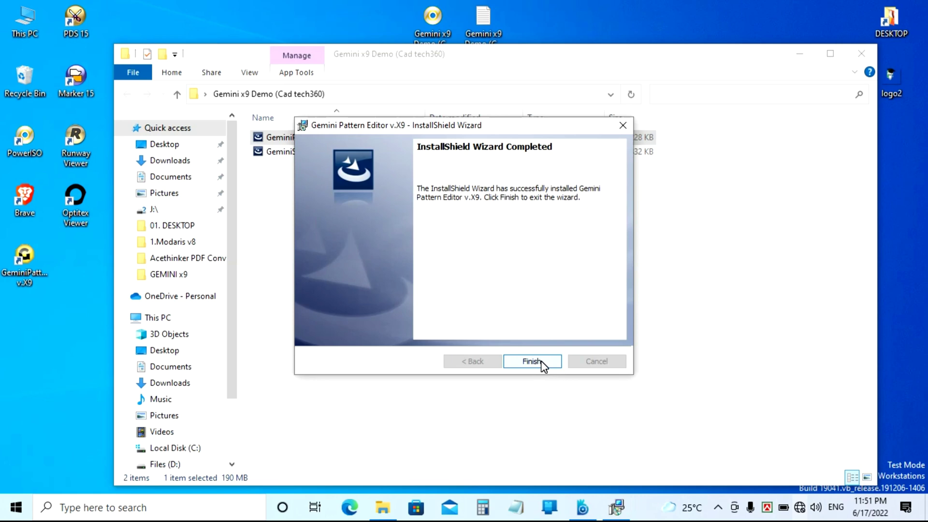
Step: Finish the Pattern Editor wizard and launch the GeminiShield_28aug14 installer
left_click(541, 360)
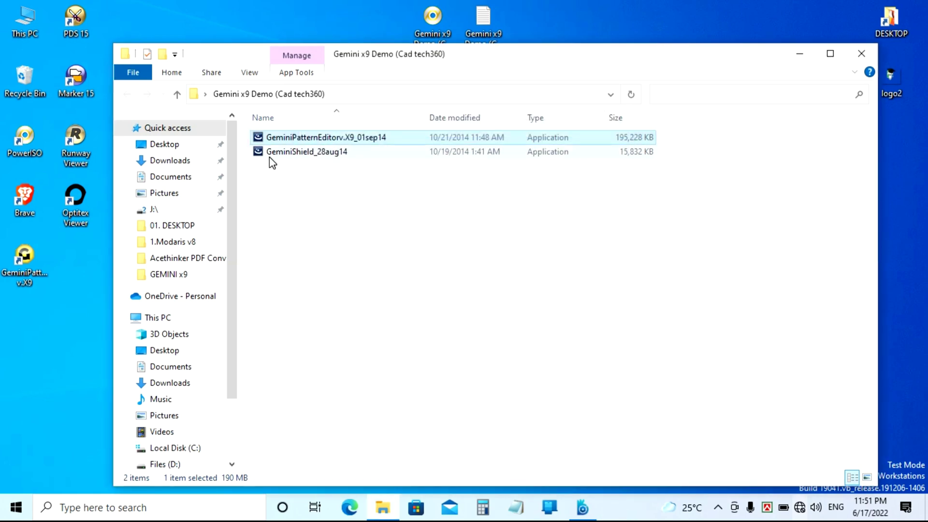
left_click(288, 158)
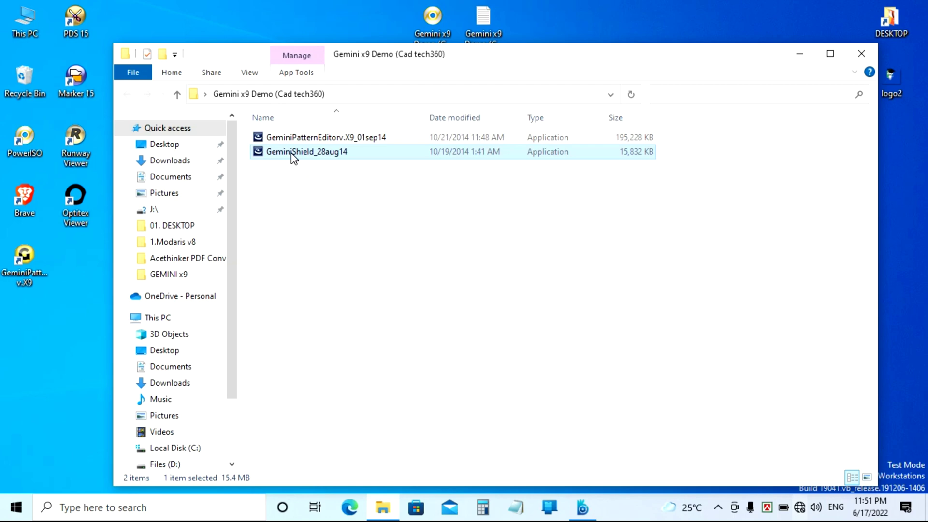
left_click(291, 152)
left_click(431, 162)
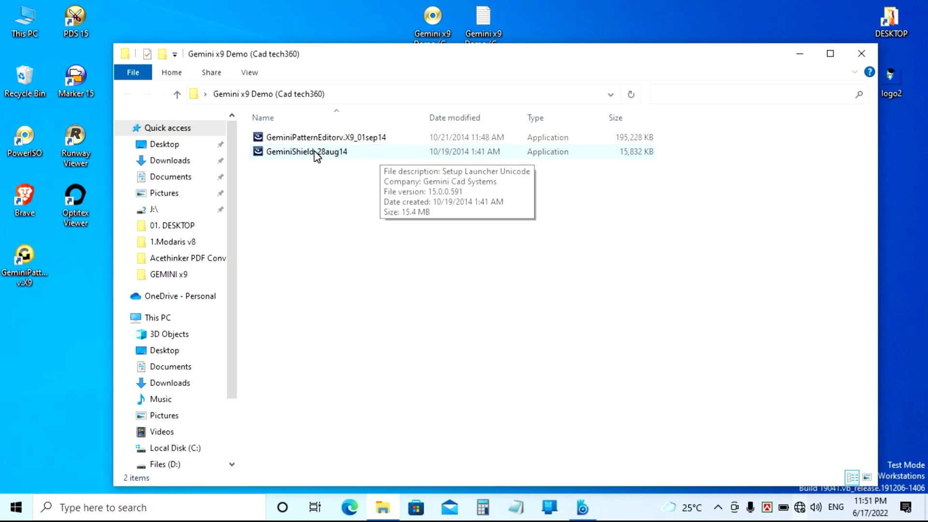
double_click(376, 157)
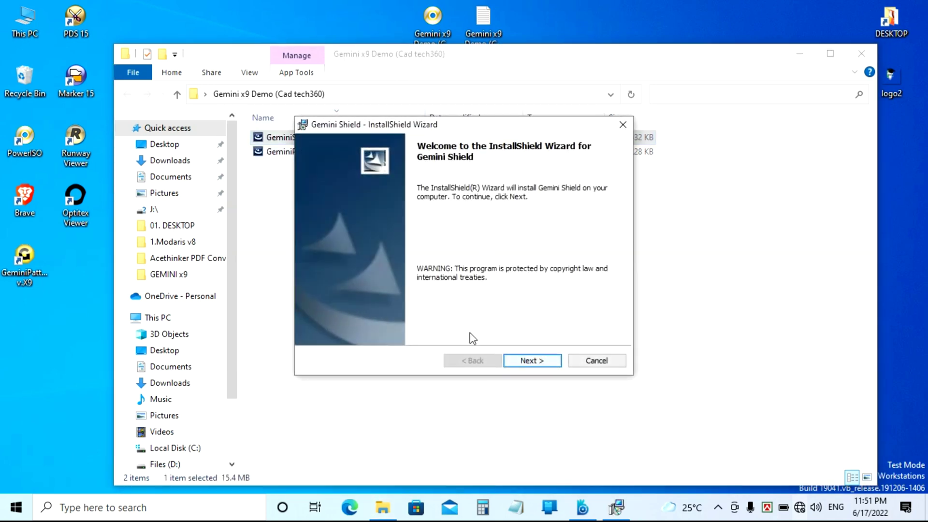
Step: Accept the Gemini Shield licence and enter user name 'Home-Work' and organization 'HomeWork'
left_click(525, 362)
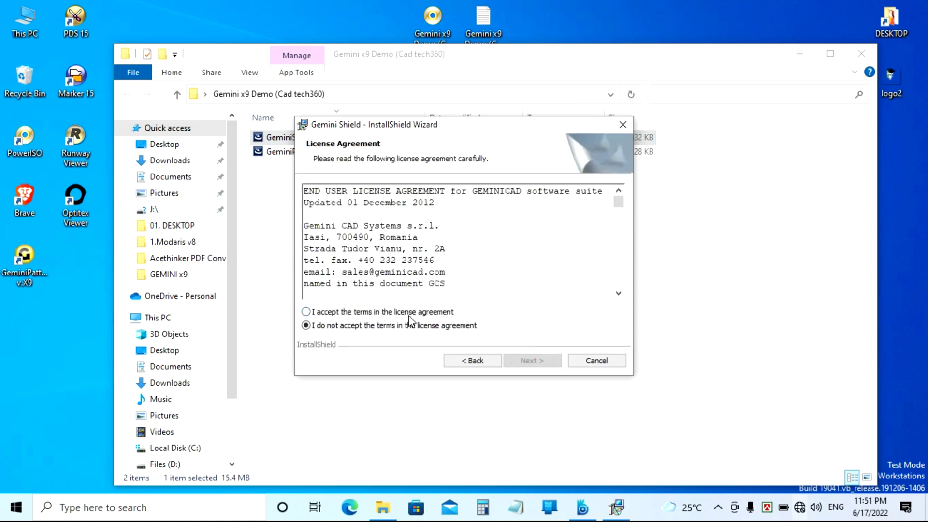
left_click(410, 312)
left_click(530, 362)
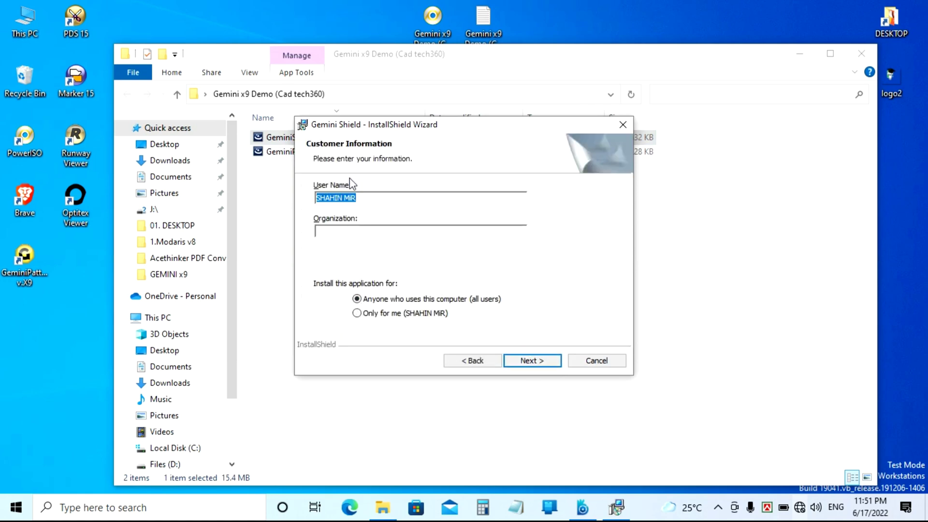
key("BackSpace")
type("Home")
type("-Wo")
type("rk")
left_click(352, 232)
type("Home")
type("Work")
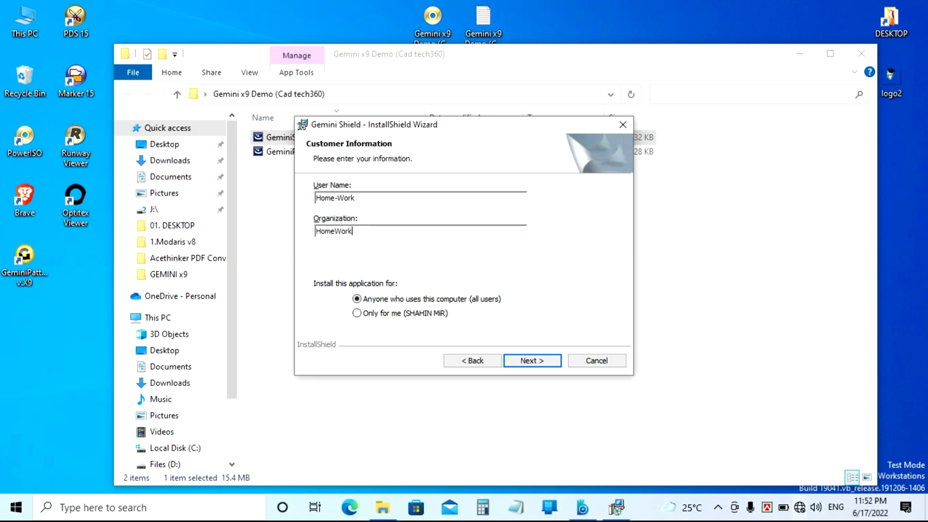
Step: Keep the default destination folder, install Gemini Shield, and finish the wizard
left_click(521, 363)
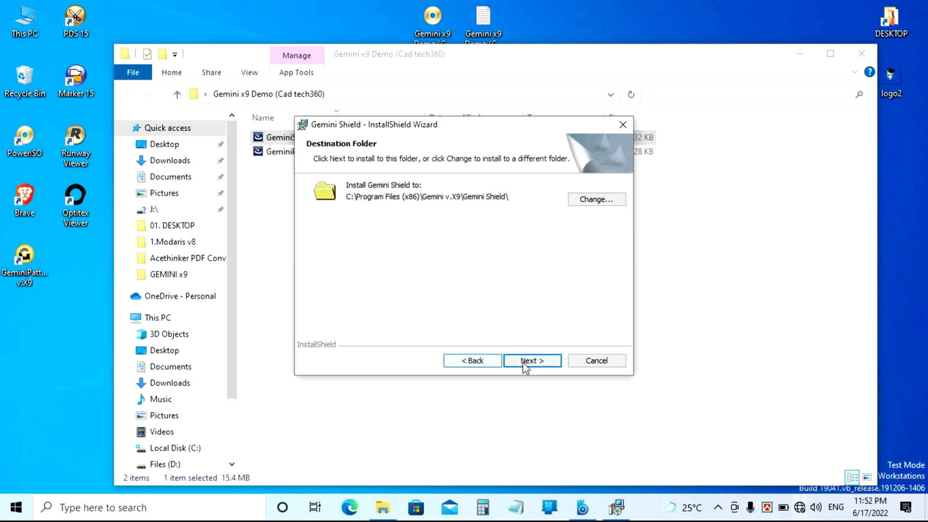
left_click(523, 361)
left_click(524, 362)
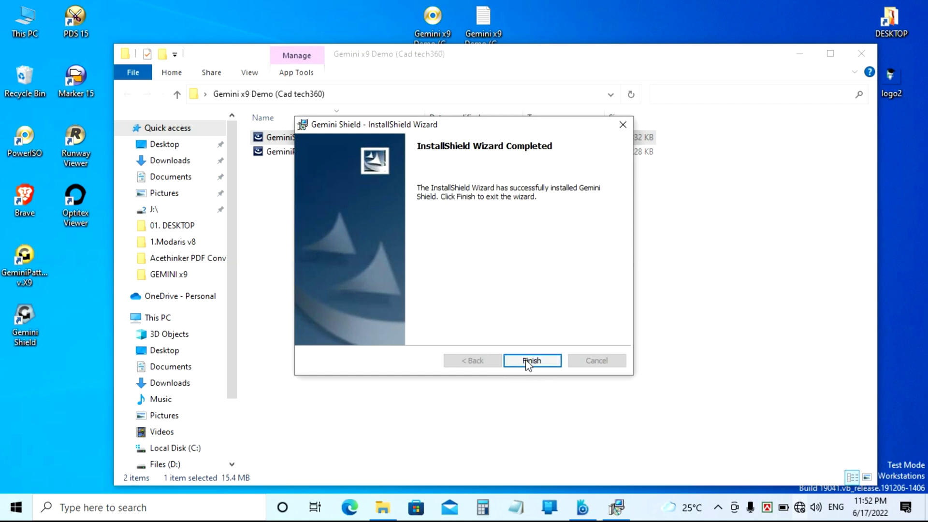
left_click(530, 361)
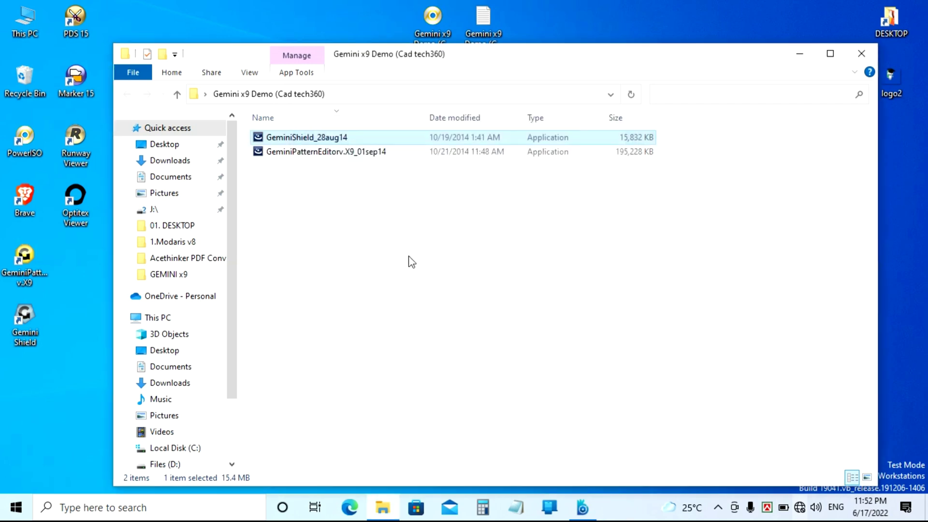
Step: Close Explorer, move the Gemini x9 Demo folder to the top row, refresh, and launch Gemini Shield
left_click(861, 54)
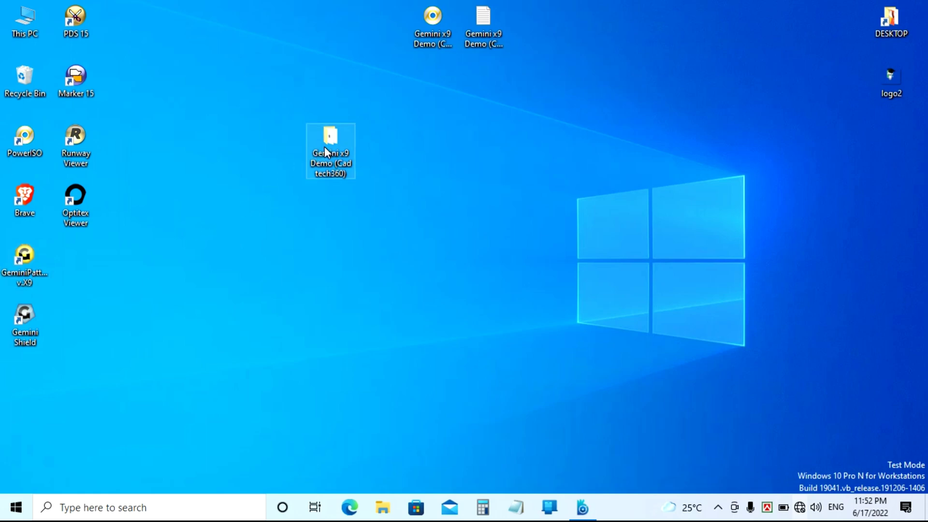
left_click_drag(324, 148, 365, 43)
right_click(257, 194)
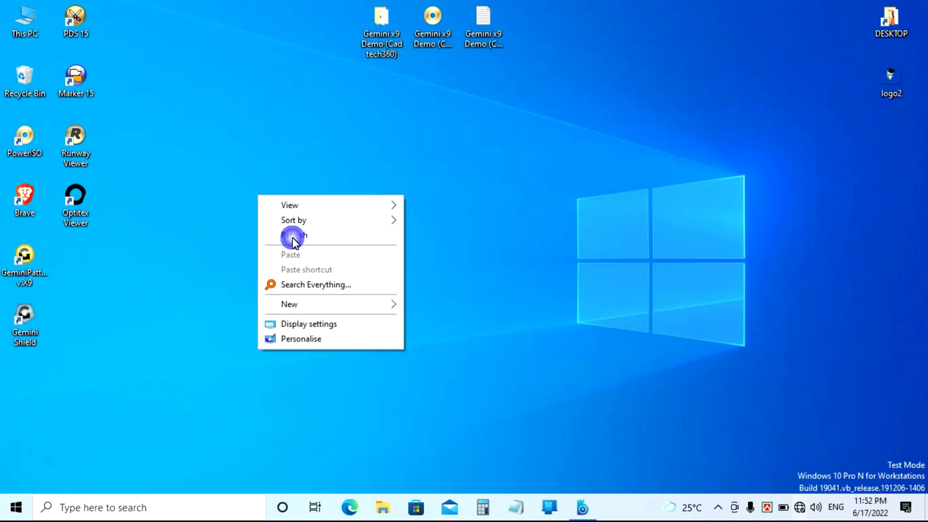
left_click(292, 237)
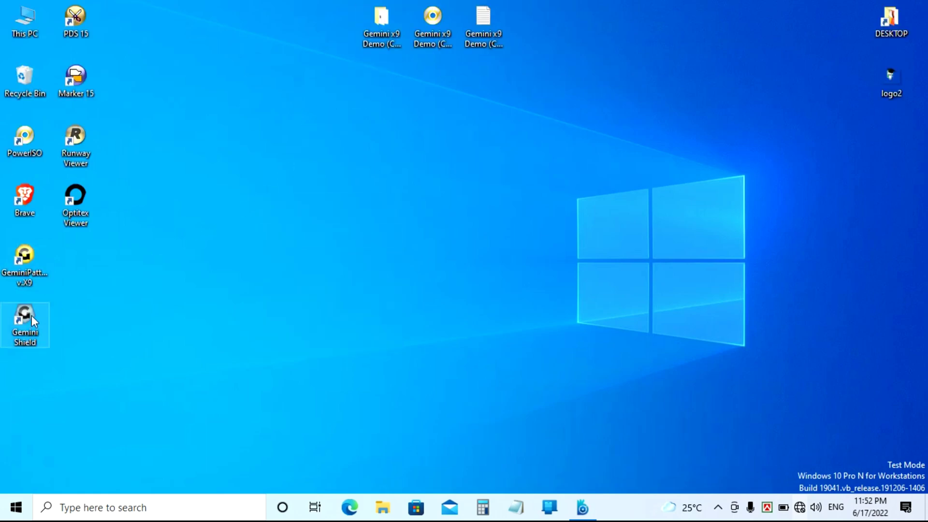
left_click(18, 335)
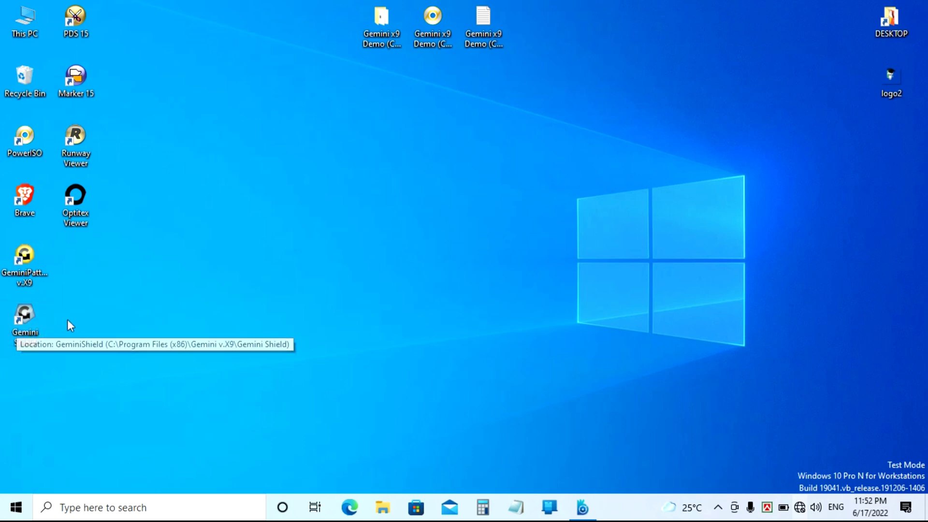
double_click(32, 326)
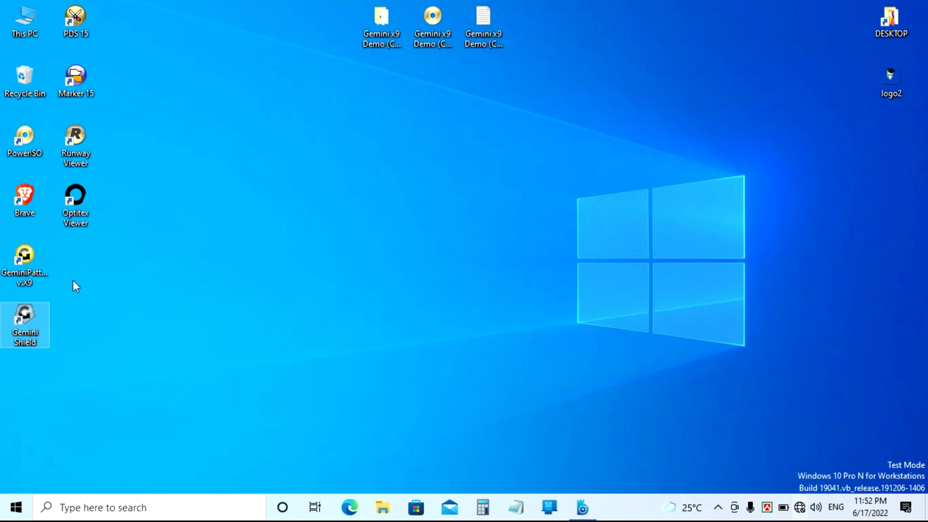
Step: Reposition the Setup window and keep sqCM as the Piece area unit
left_click(30, 269)
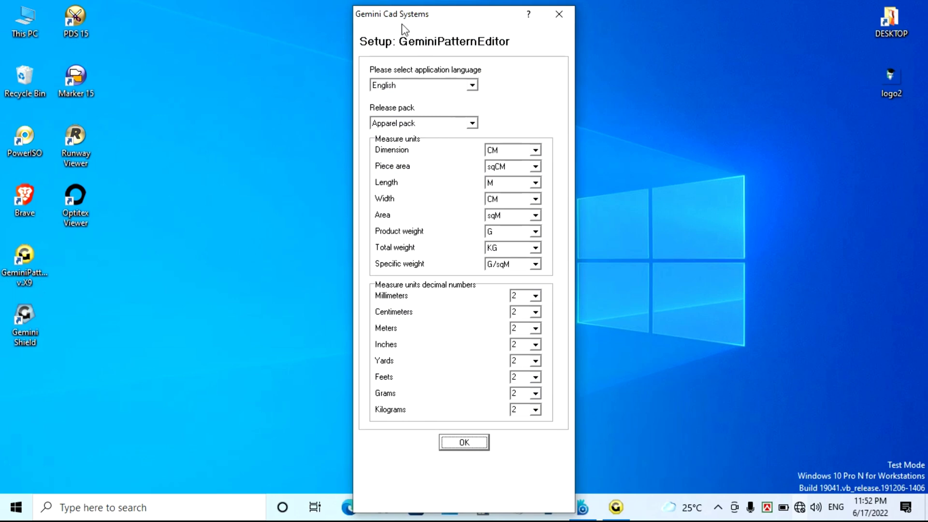
left_click_drag(402, 24, 367, 23)
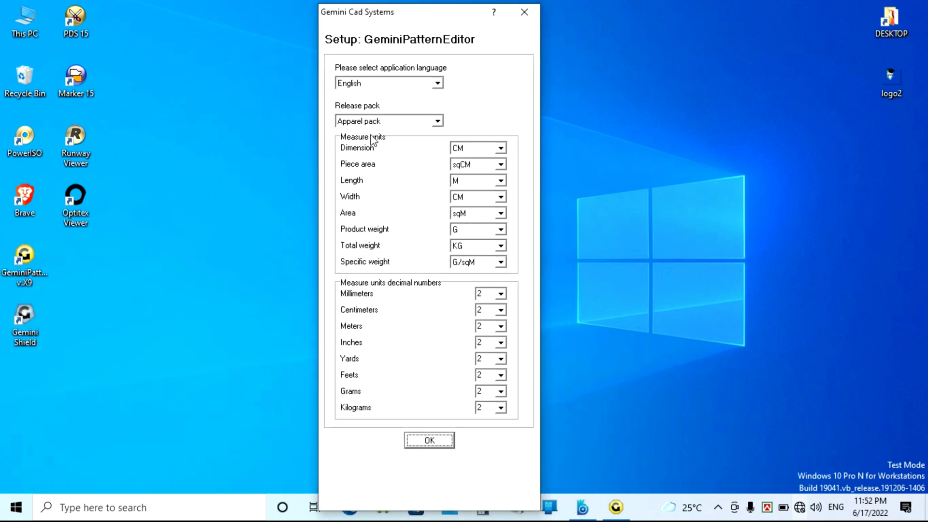
left_click(501, 165)
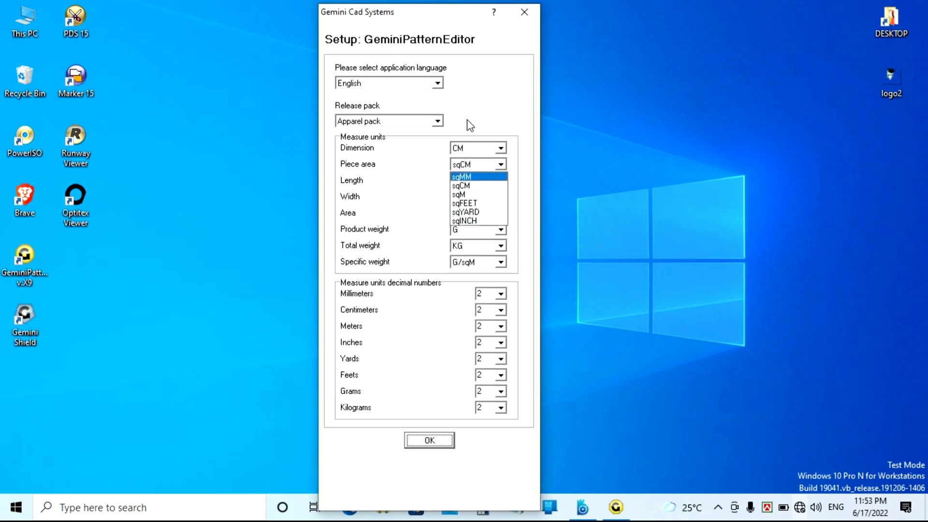
left_click(516, 85)
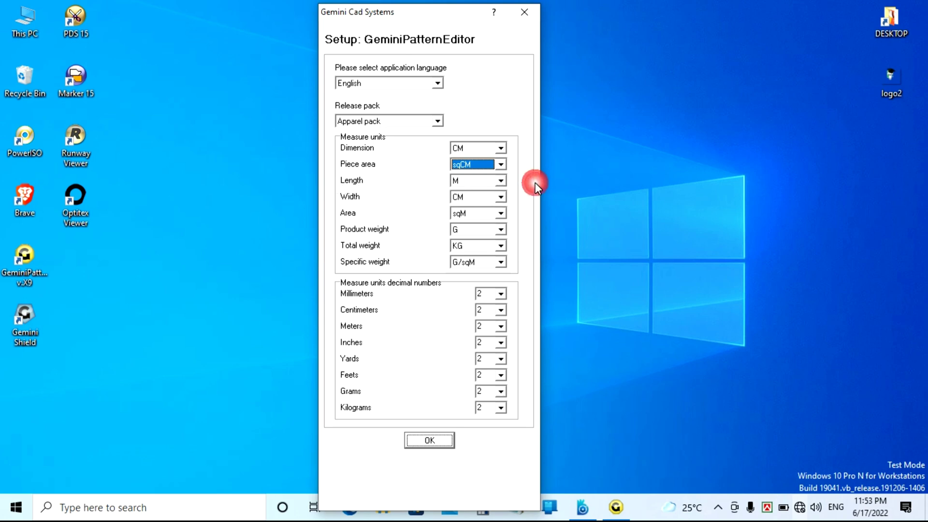
Step: Switch the Length measure unit to CM
left_click(499, 183)
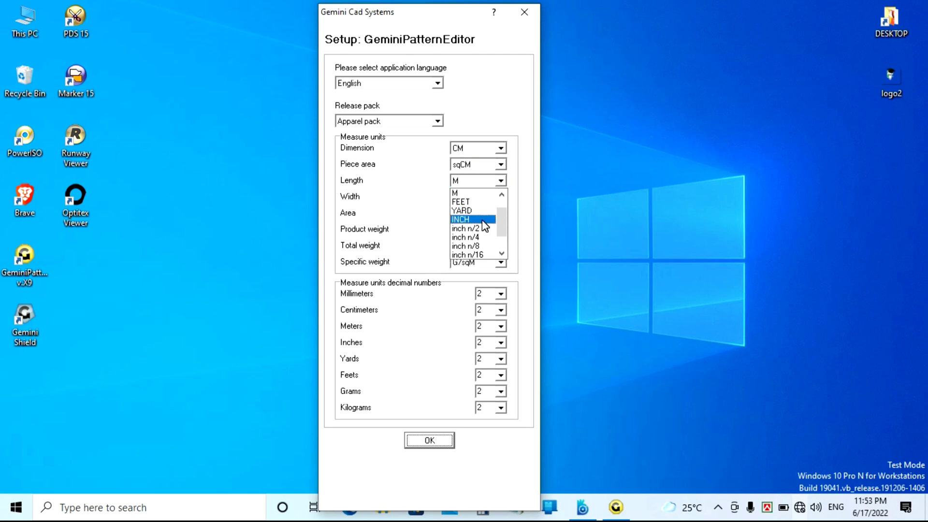
scroll(485, 225, "up", 1)
left_click(463, 182)
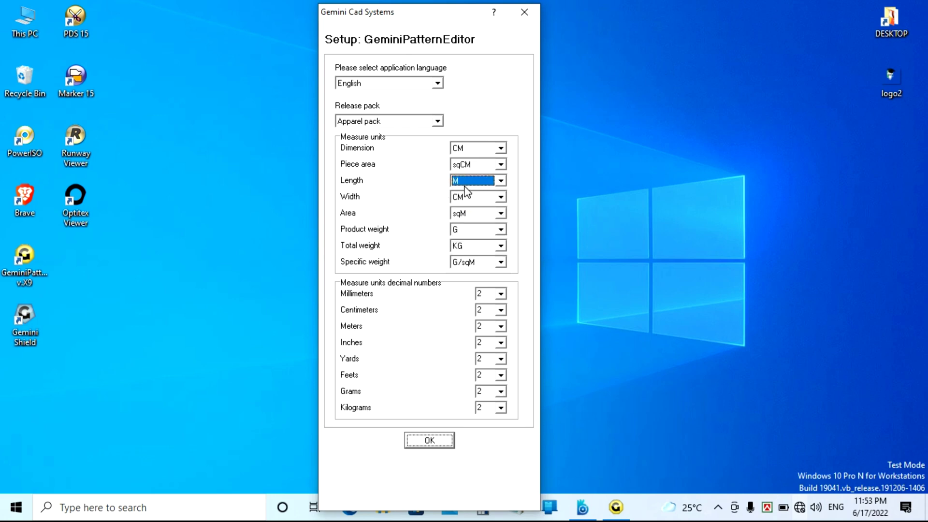
left_click(501, 182)
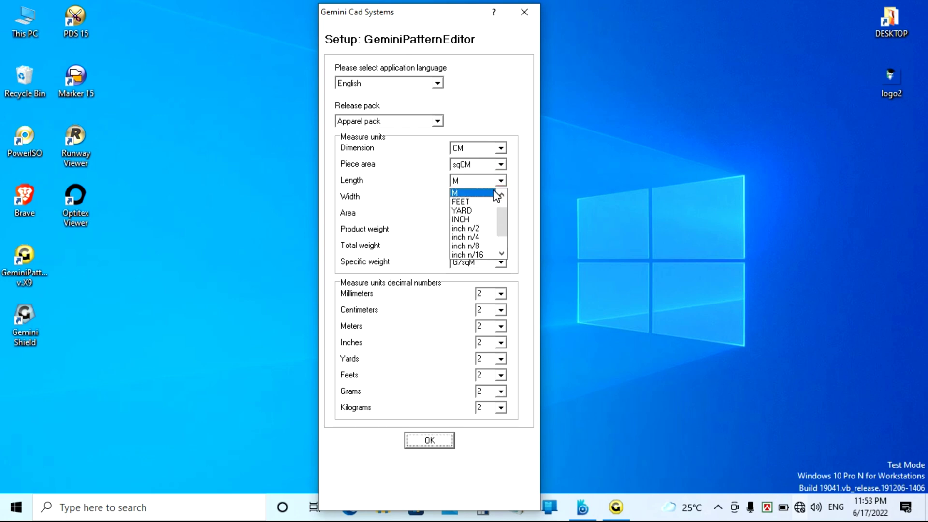
scroll(484, 212, "up", 1)
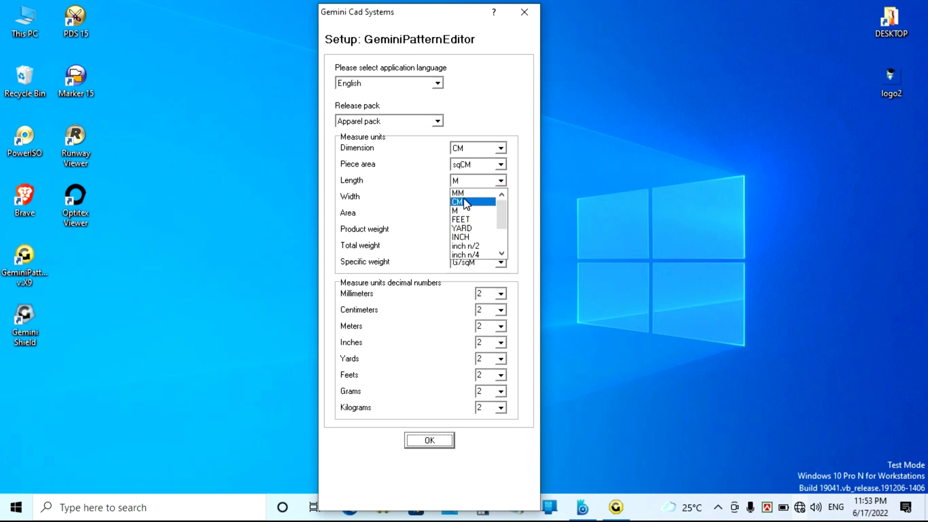
left_click(461, 198)
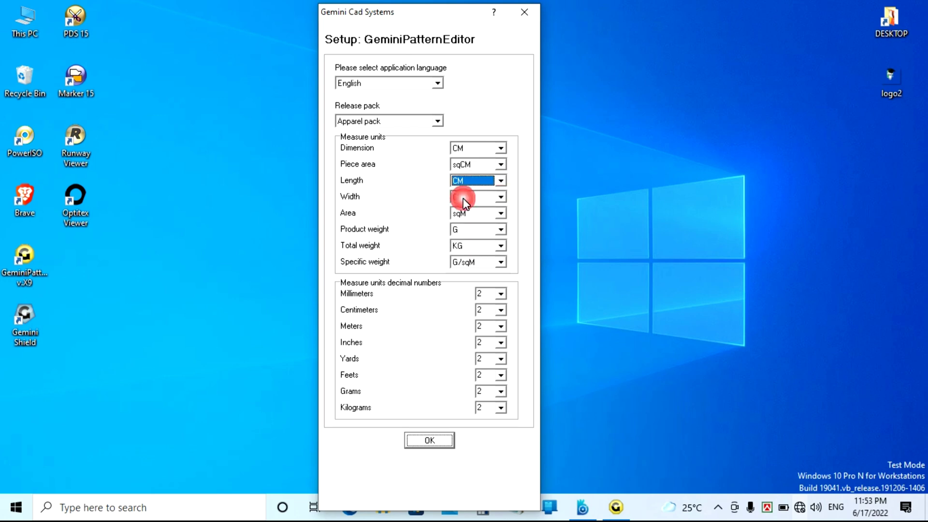
Step: Keep sqM area, G/sqM specific weight and KG total weight units
left_click(501, 213)
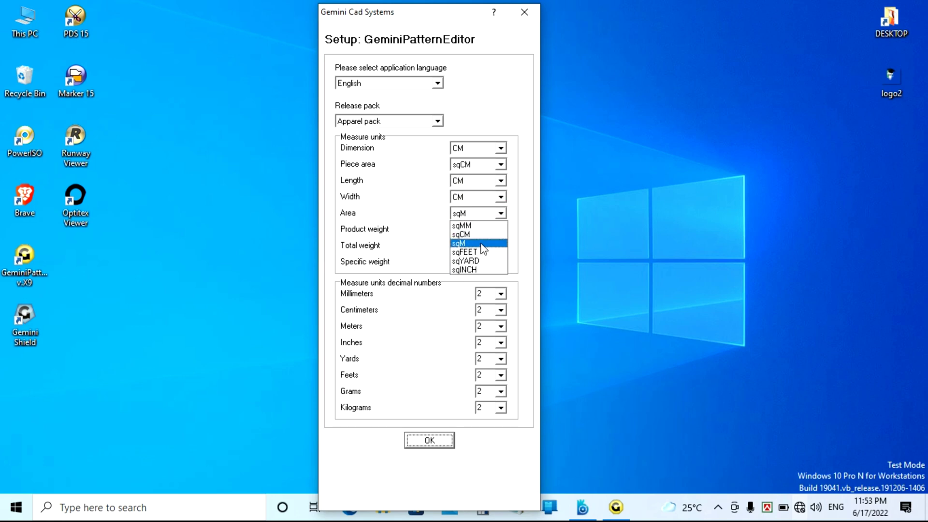
left_click(482, 244)
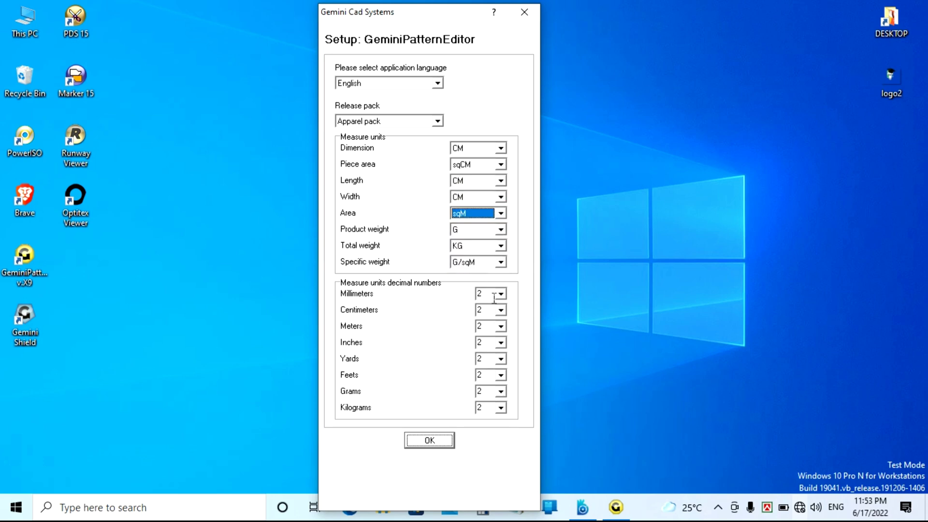
left_click(501, 262)
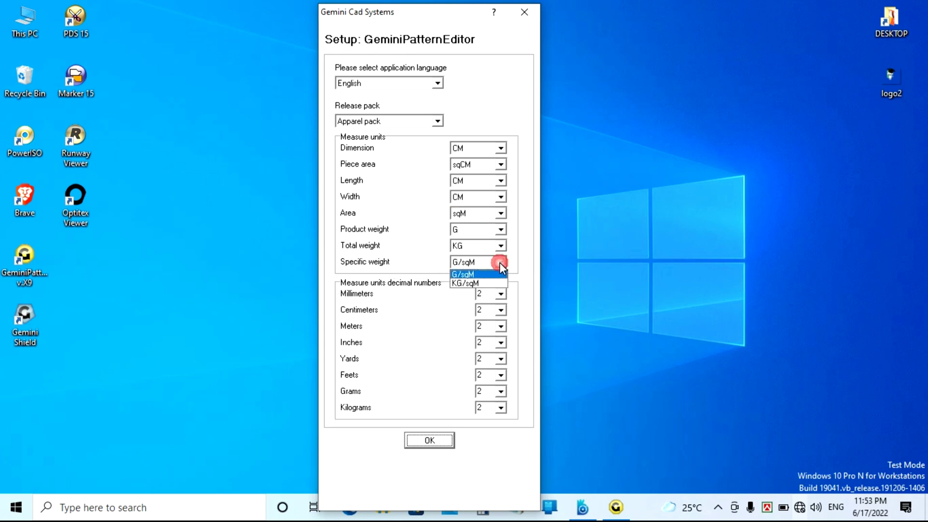
left_click(420, 254)
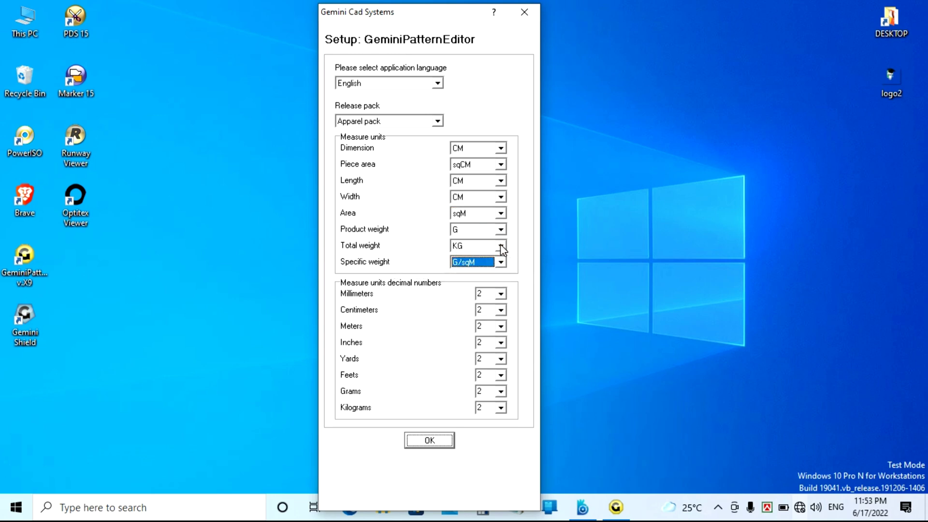
left_click(500, 246)
left_click(459, 255)
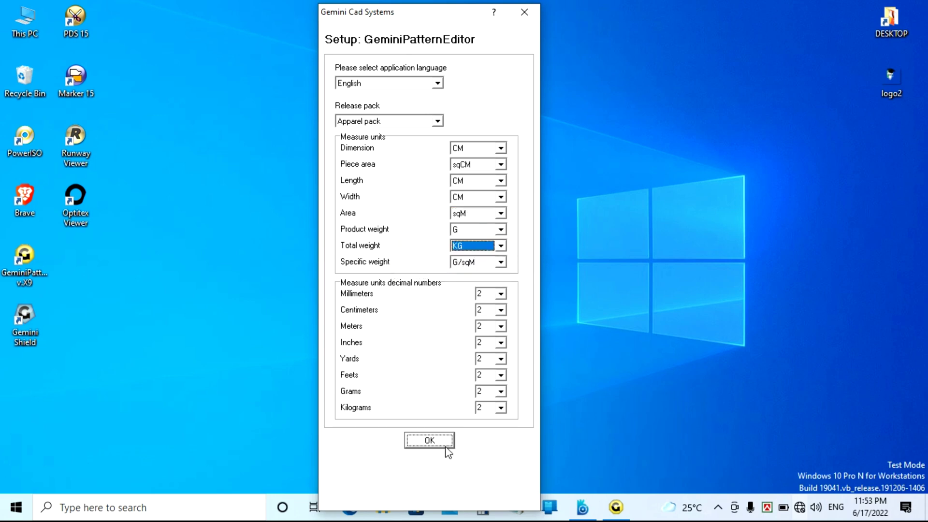
Step: Accept the unit setup and dismiss the missing hardware dongle demo notice
left_click(433, 442)
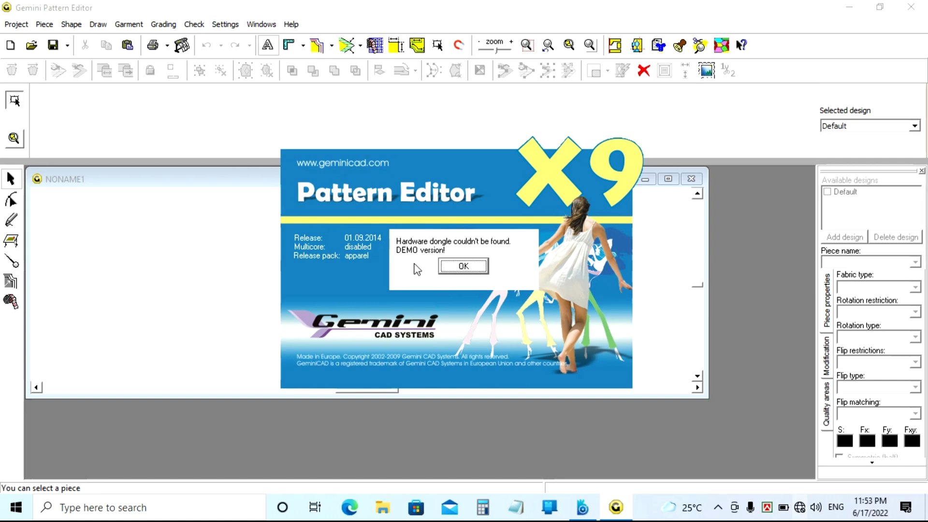
left_click(478, 265)
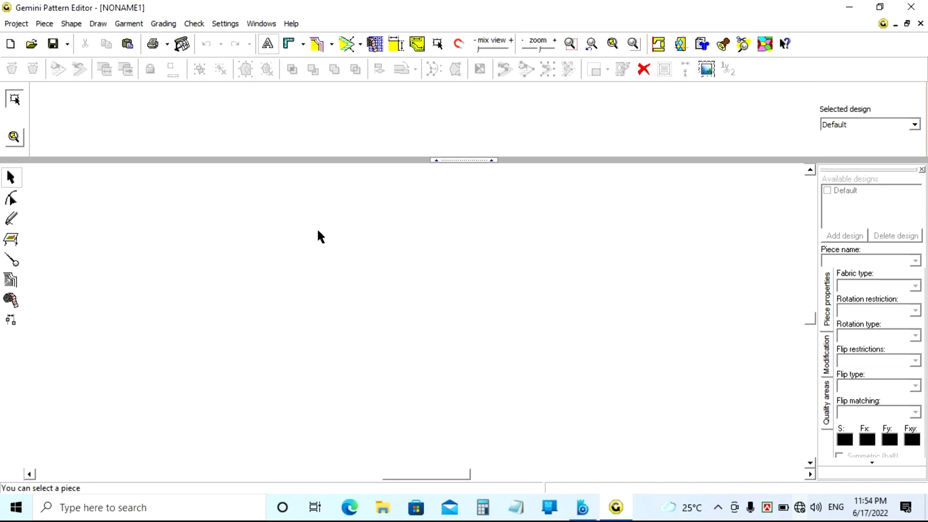
Step: Close the empty NONAME1 project with the window's close button
left_click(911, 7)
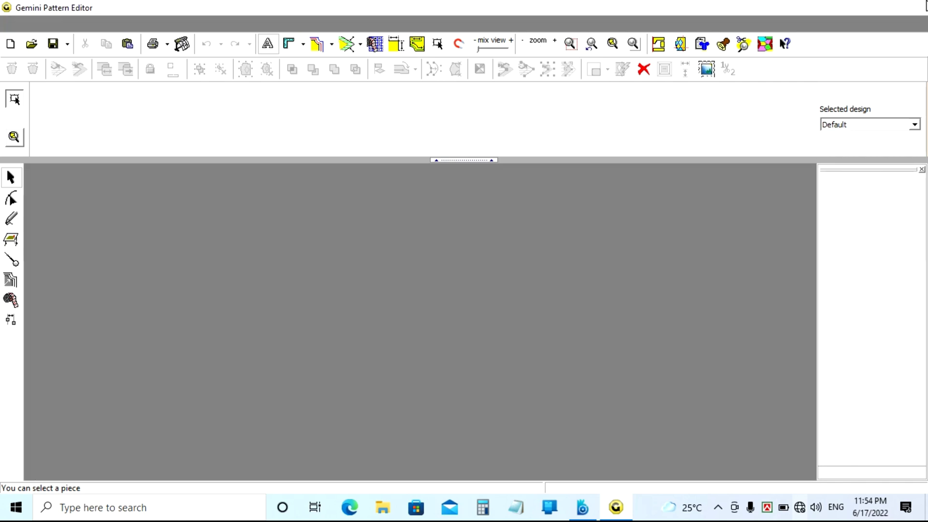